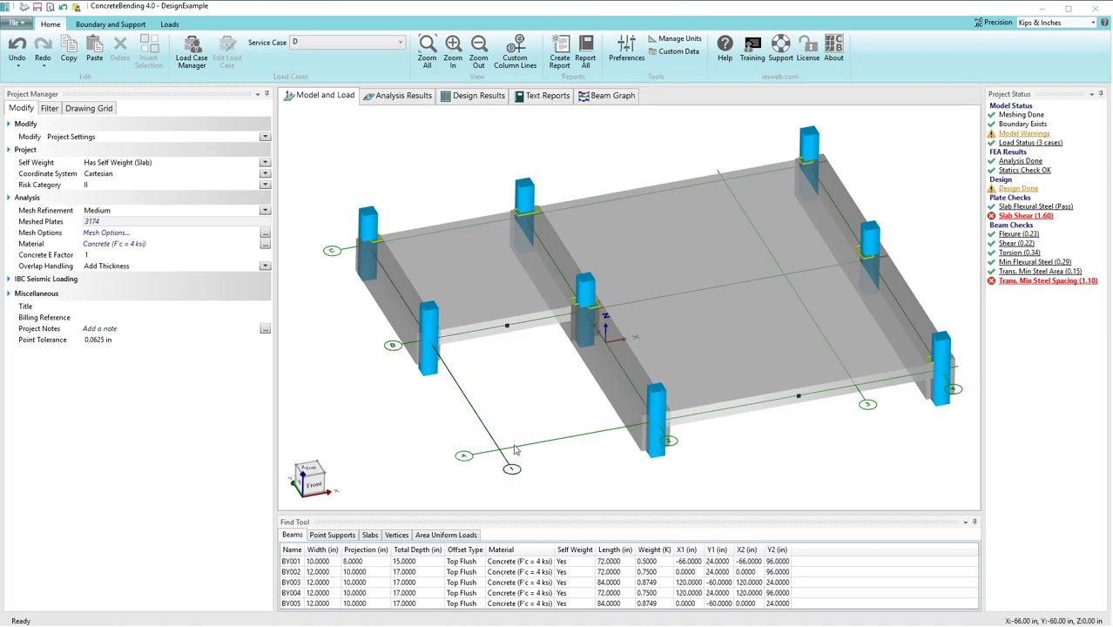
Step: Inspect the properties of the slab and beams BY001, BY005, BY002 and BY003
left_click(488, 284)
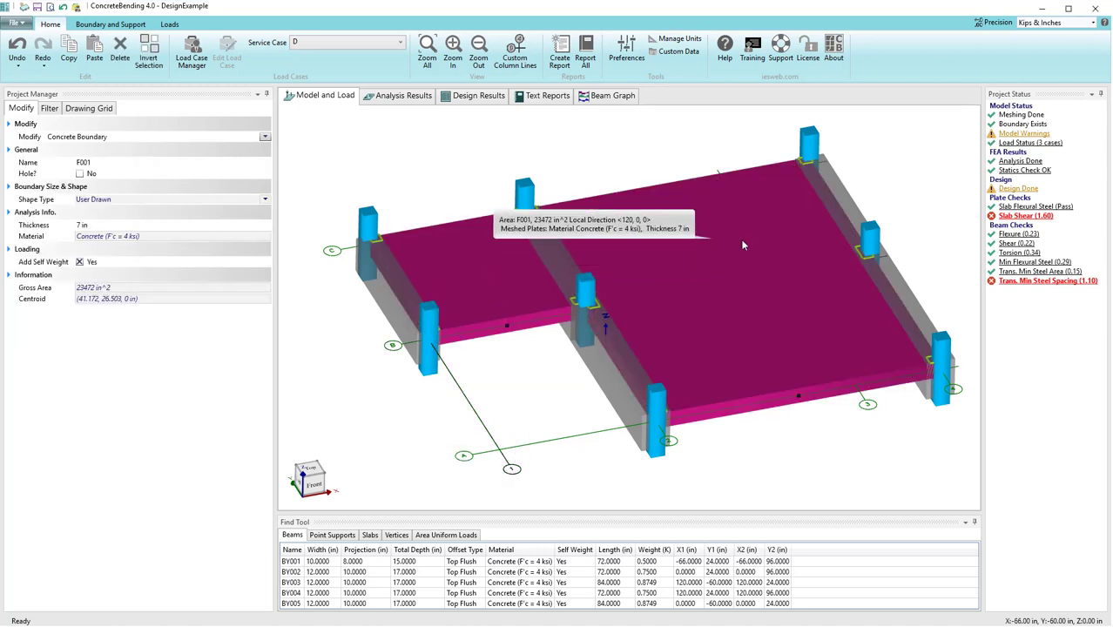
left_click(534, 386)
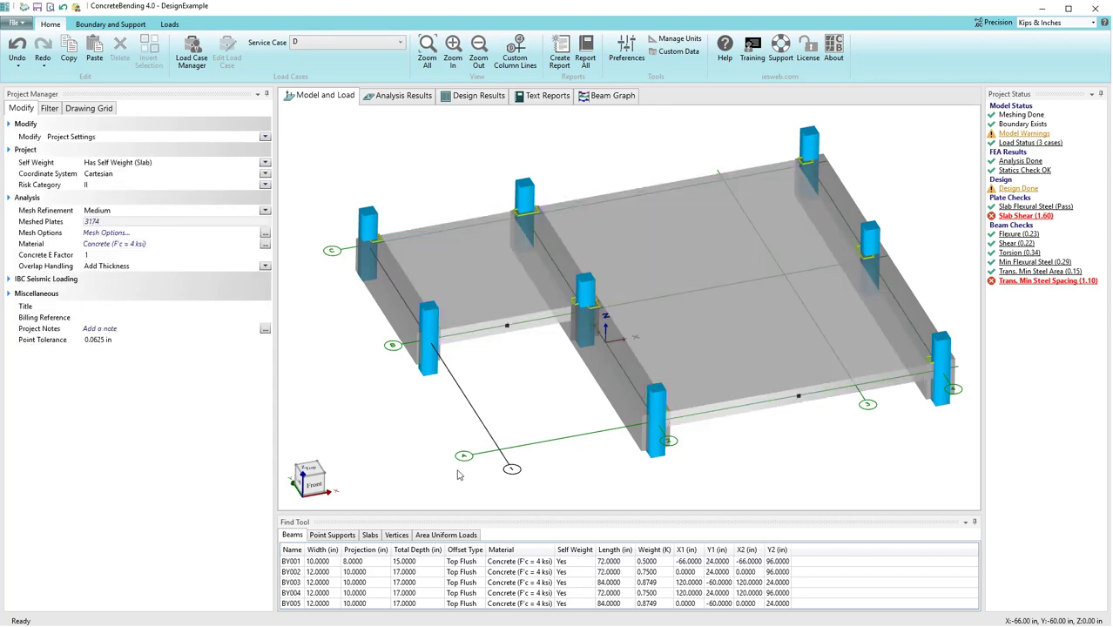
left_click(401, 331)
left_click(592, 366)
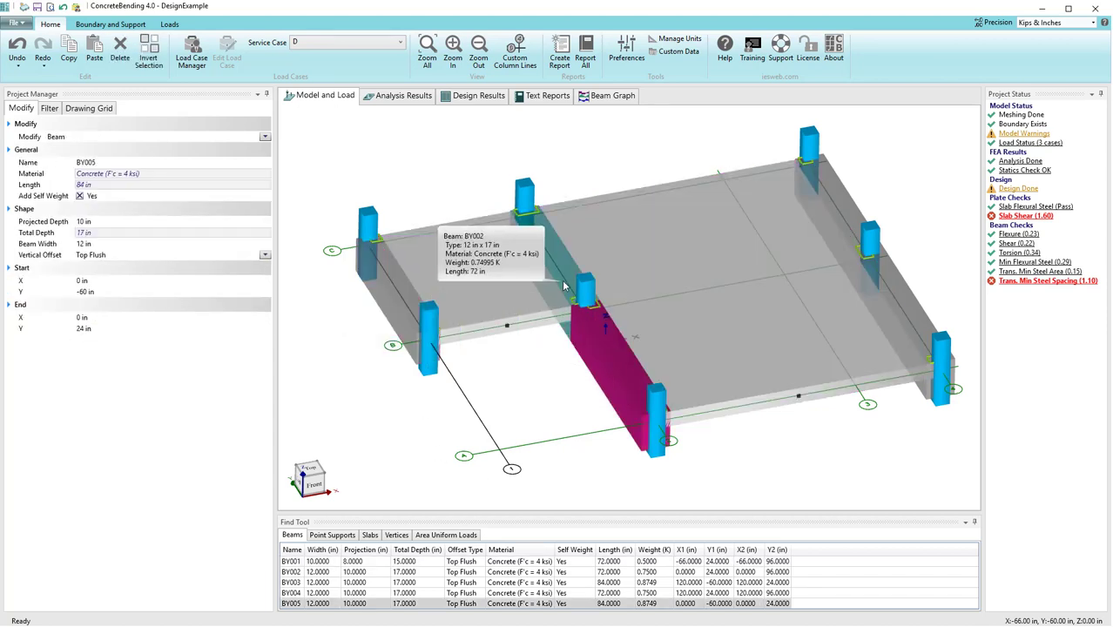
left_click(563, 285)
left_click(906, 343)
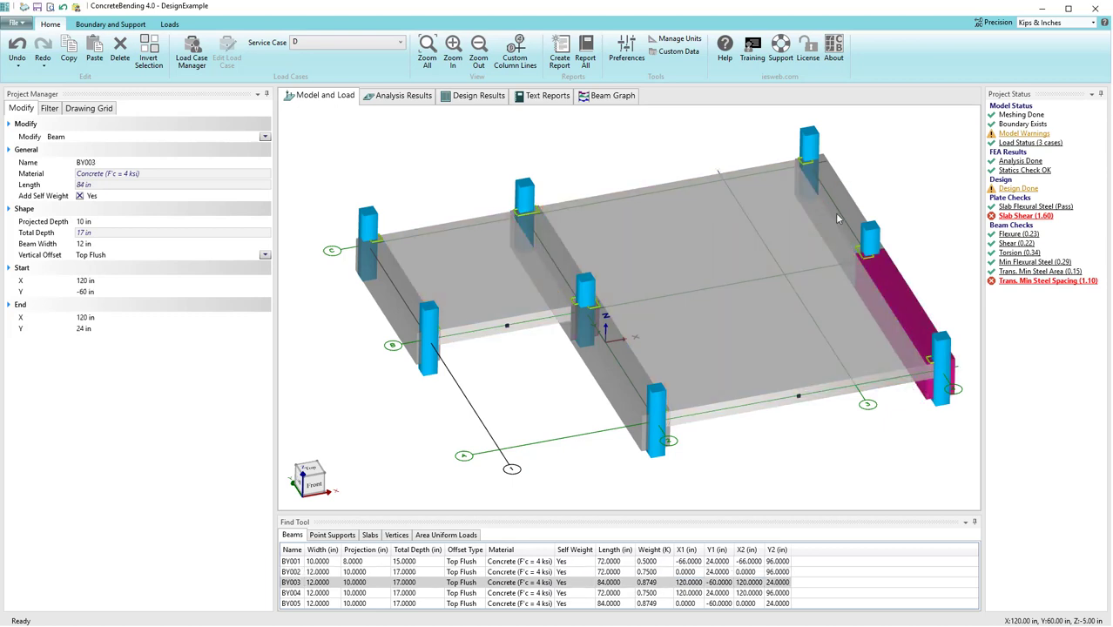
left_click(840, 487)
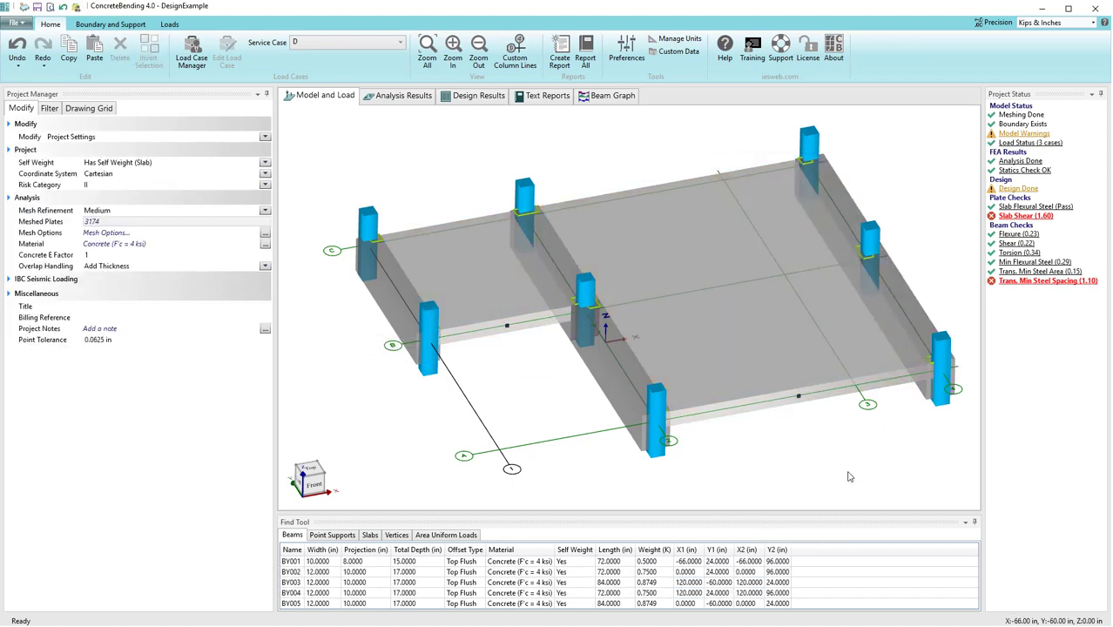
Step: Check the dimensions of beams BY001 and BY005, then review the analysis contours and design results
left_click(405, 347)
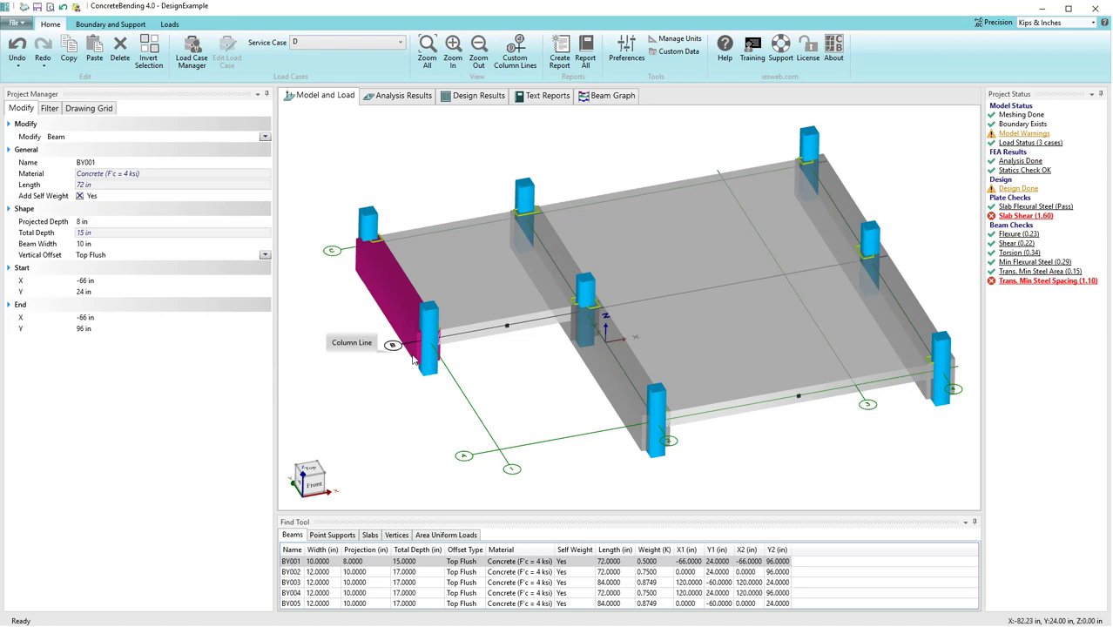
left_click(470, 374)
left_click(619, 409)
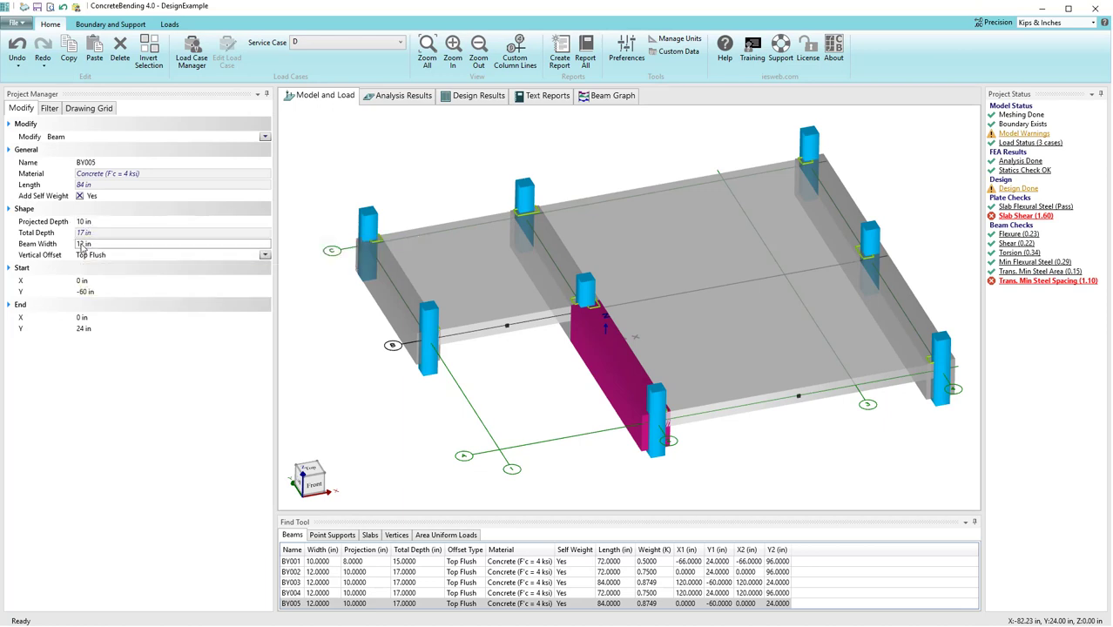
left_click(841, 457)
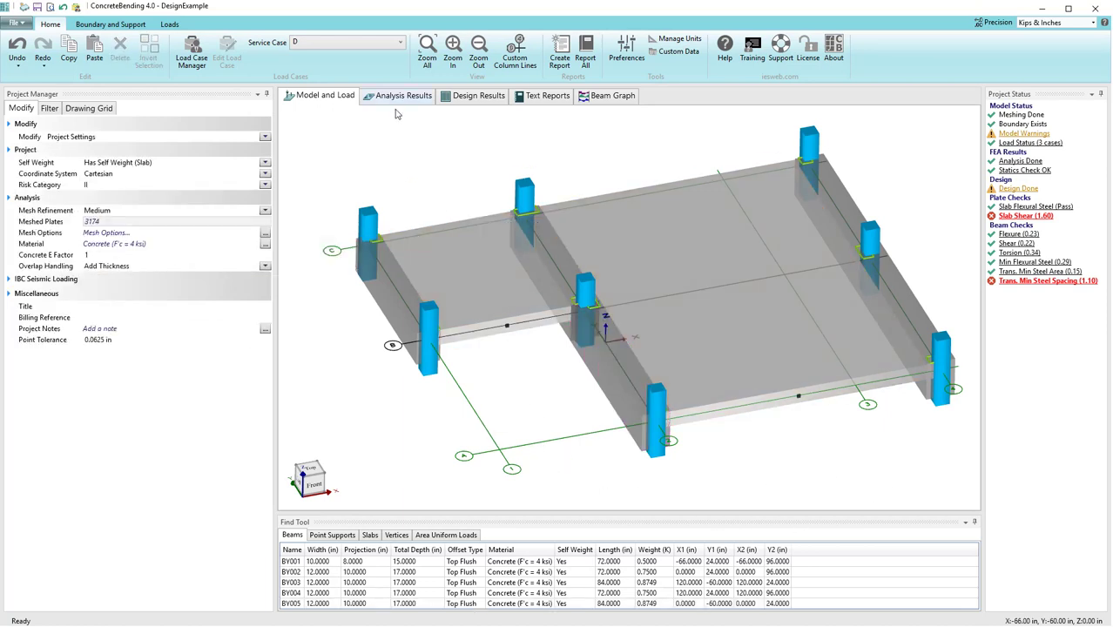
left_click(391, 99)
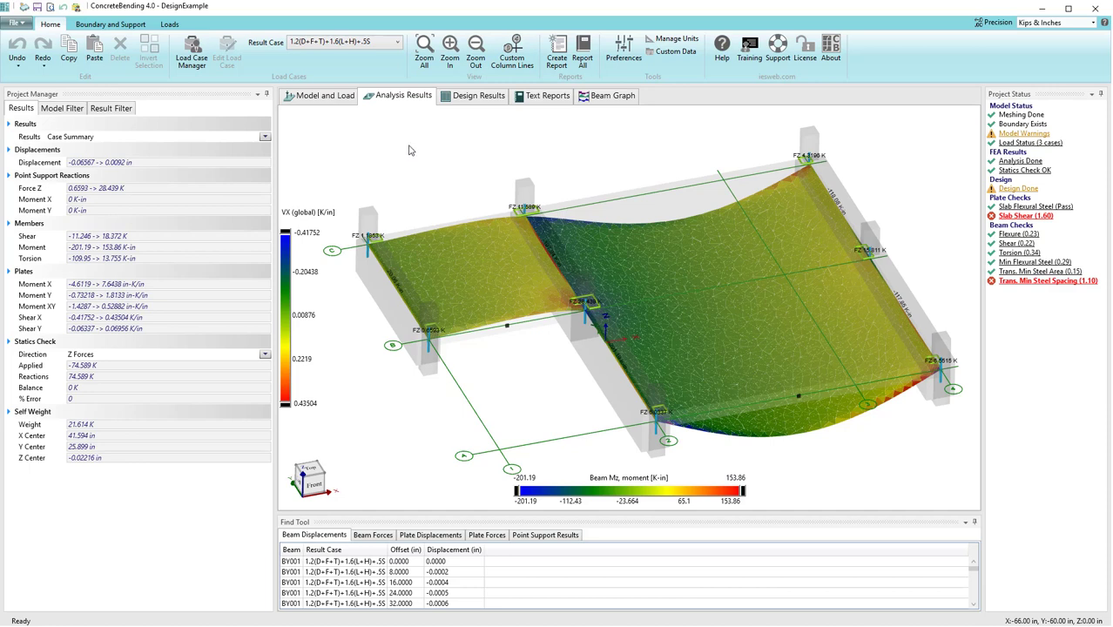
left_click(459, 96)
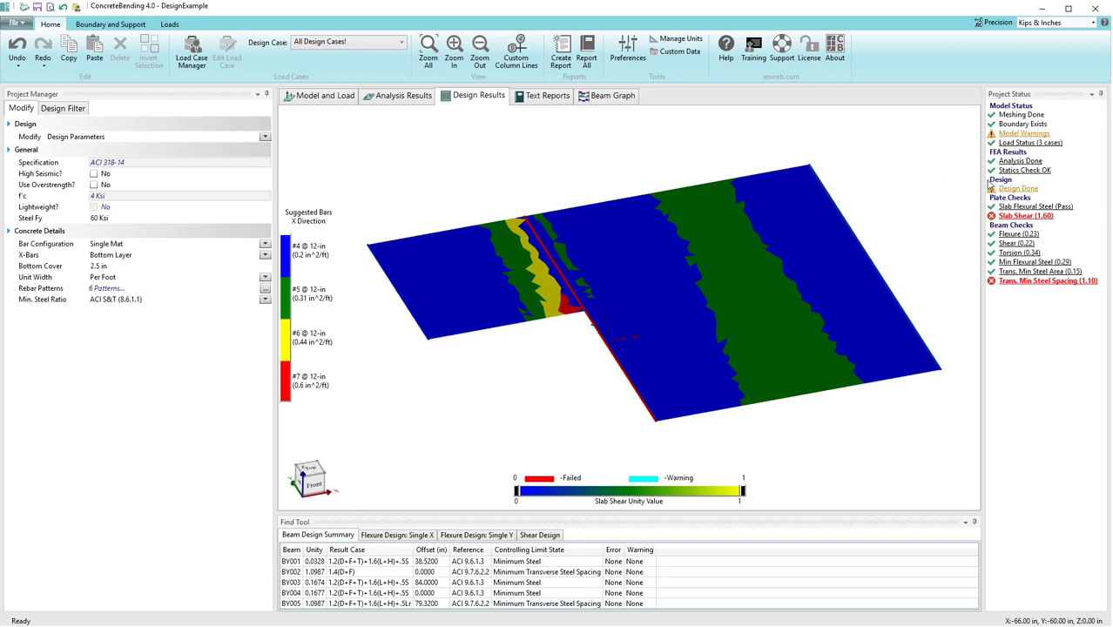
Step: Read the design failure note under Design Done, then bring up the Design Filter options
mouse_move(1010, 196)
left_click(56, 110)
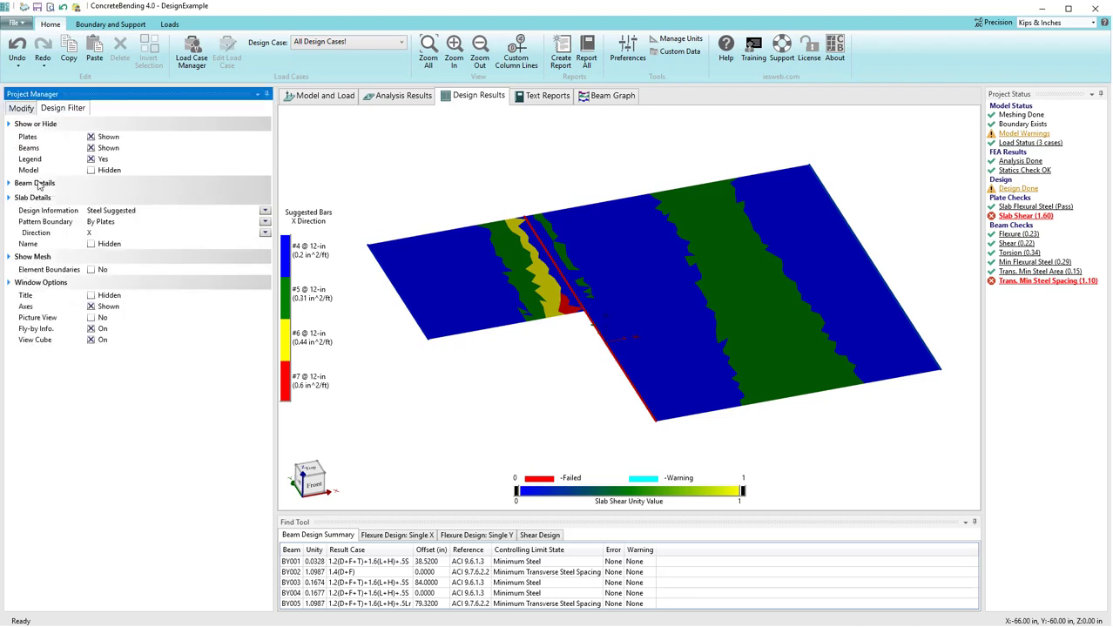
Step: Hide the slab plates, check each beam's unity value, and select failing beam BY002
left_click(91, 137)
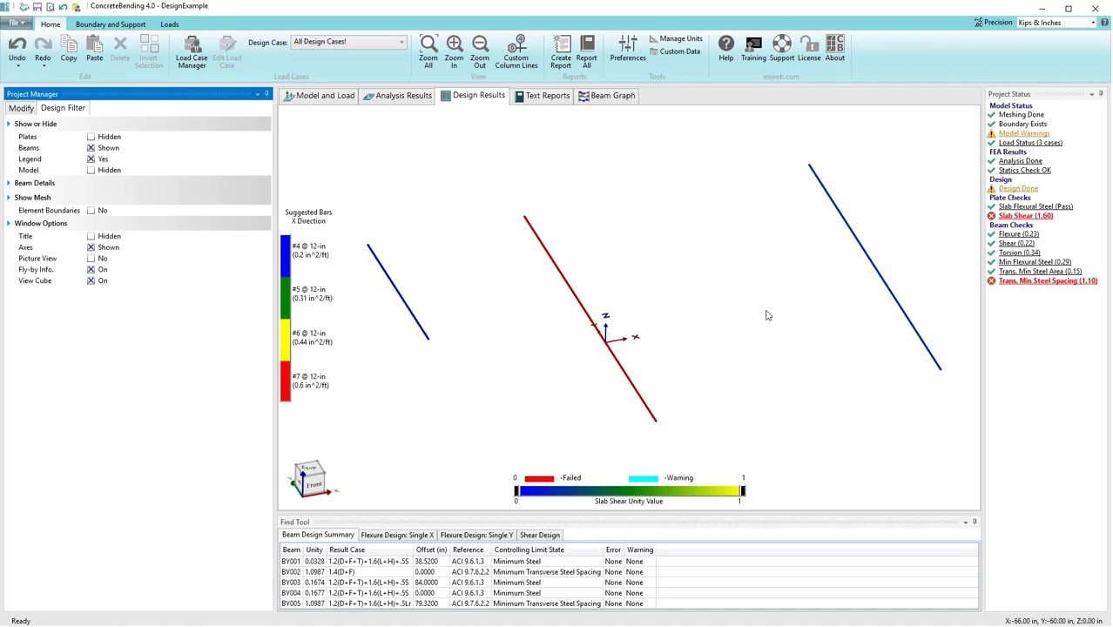
mouse_move(429, 339)
mouse_move(386, 278)
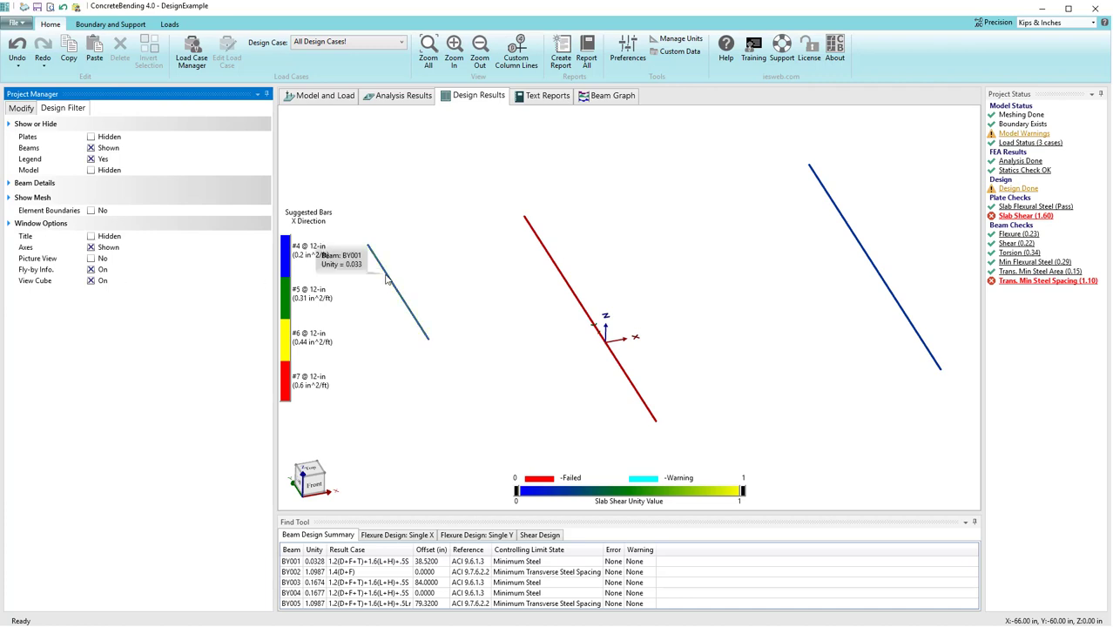
mouse_move(535, 243)
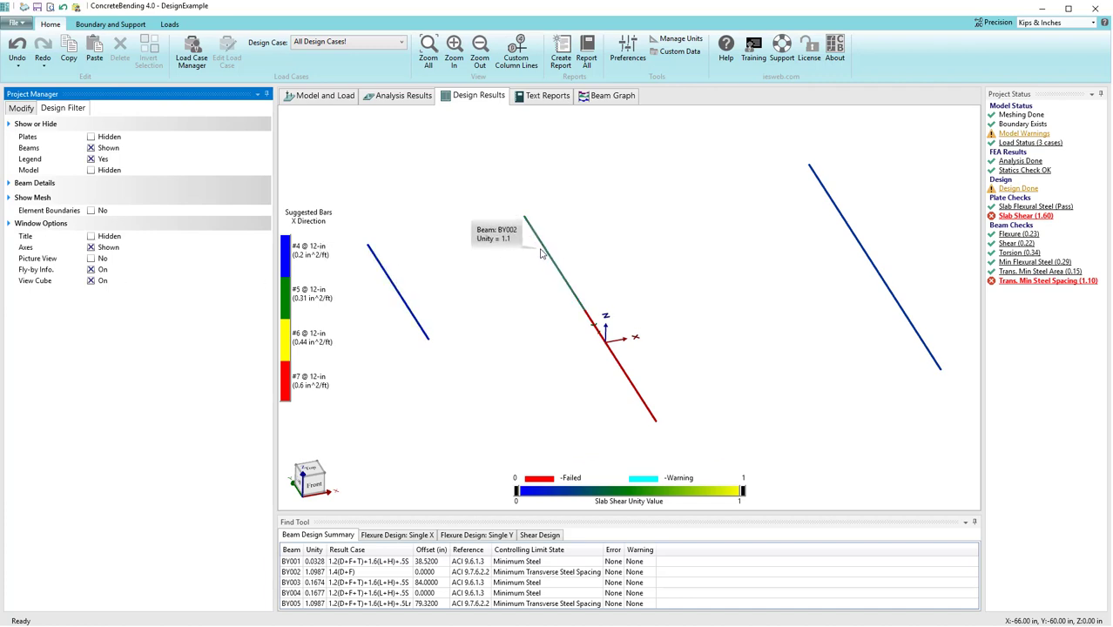
mouse_move(606, 350)
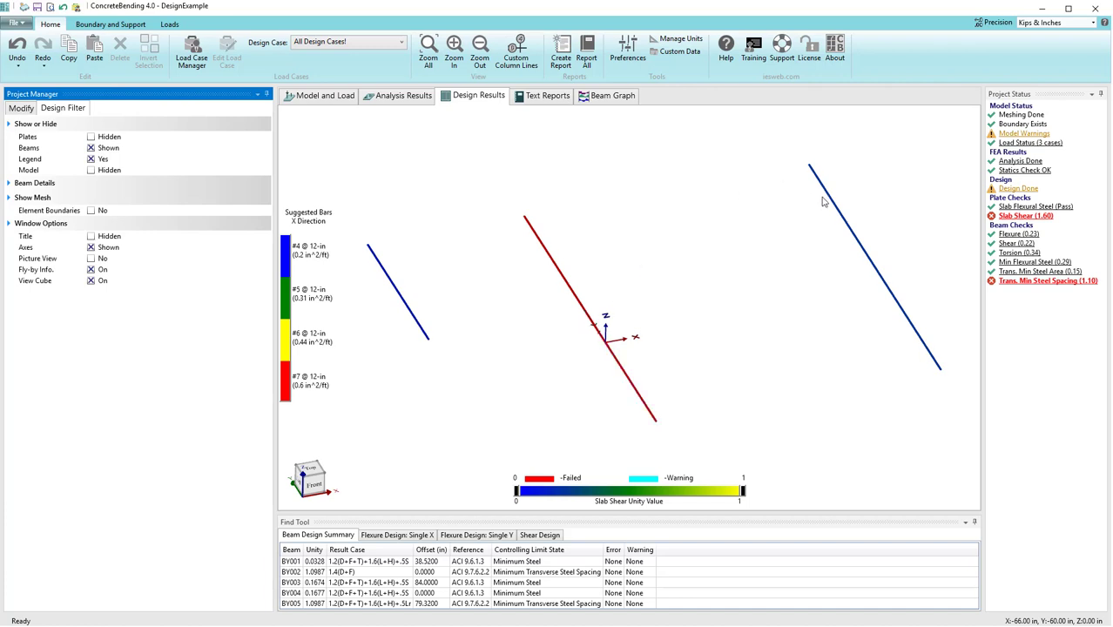
mouse_move(830, 202)
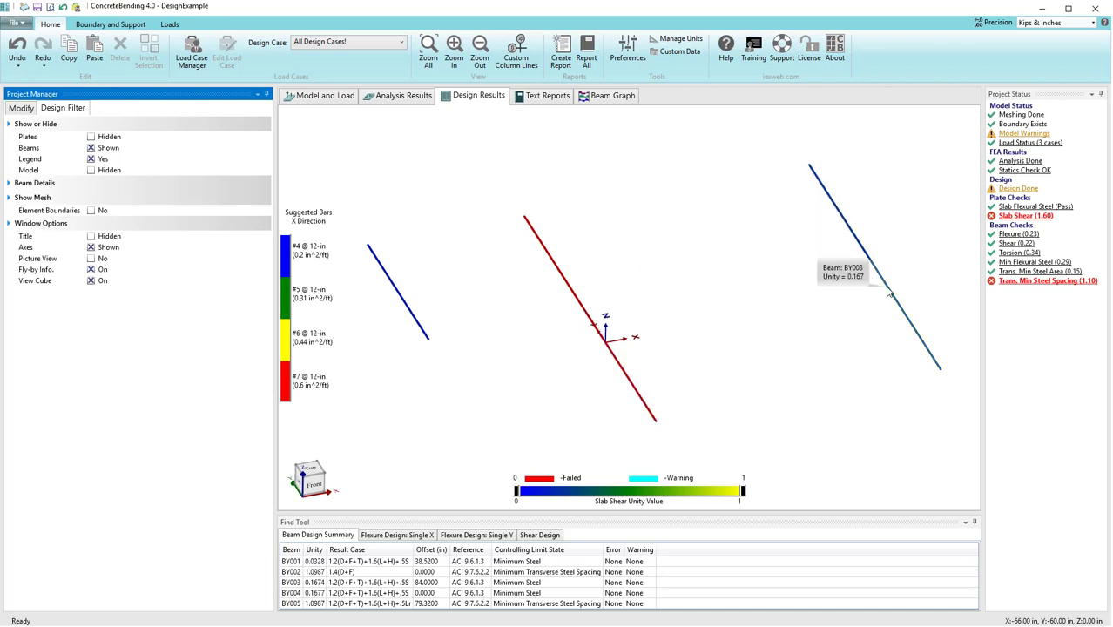
left_click(690, 262)
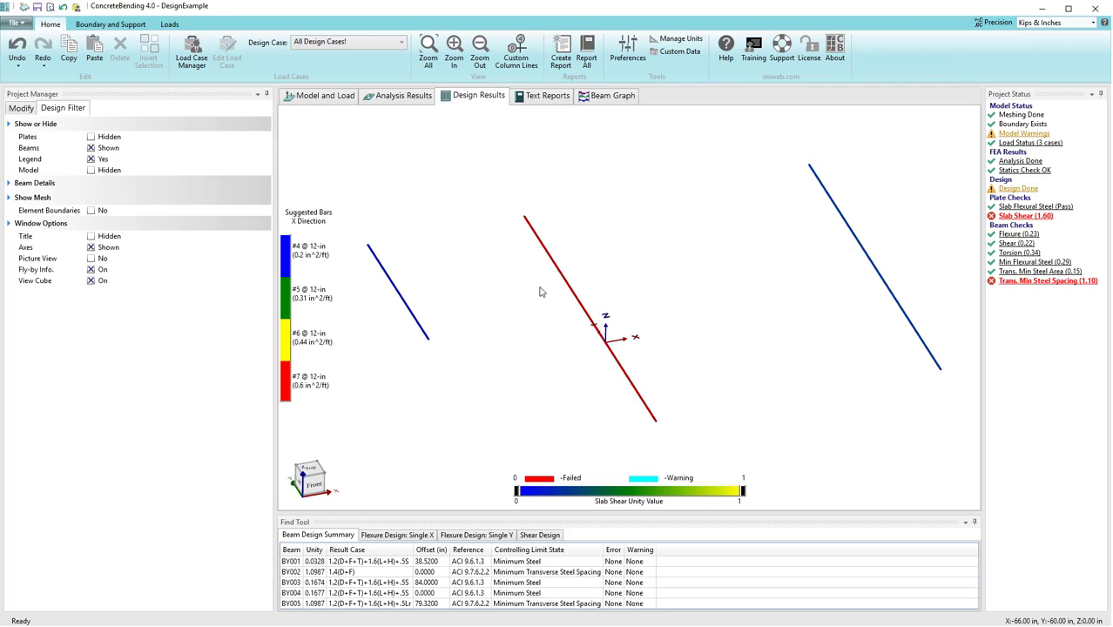
mouse_move(409, 308)
left_click(552, 264)
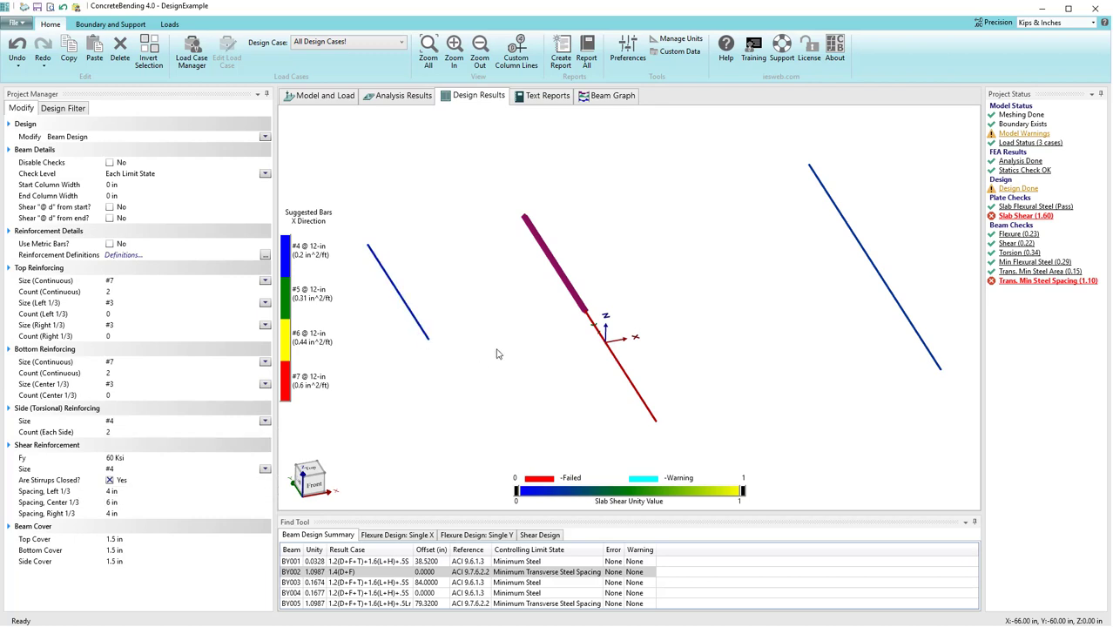
Step: Leave BY002's left-third stirrup spacing at 4 in and deselect the beam
left_click(159, 376)
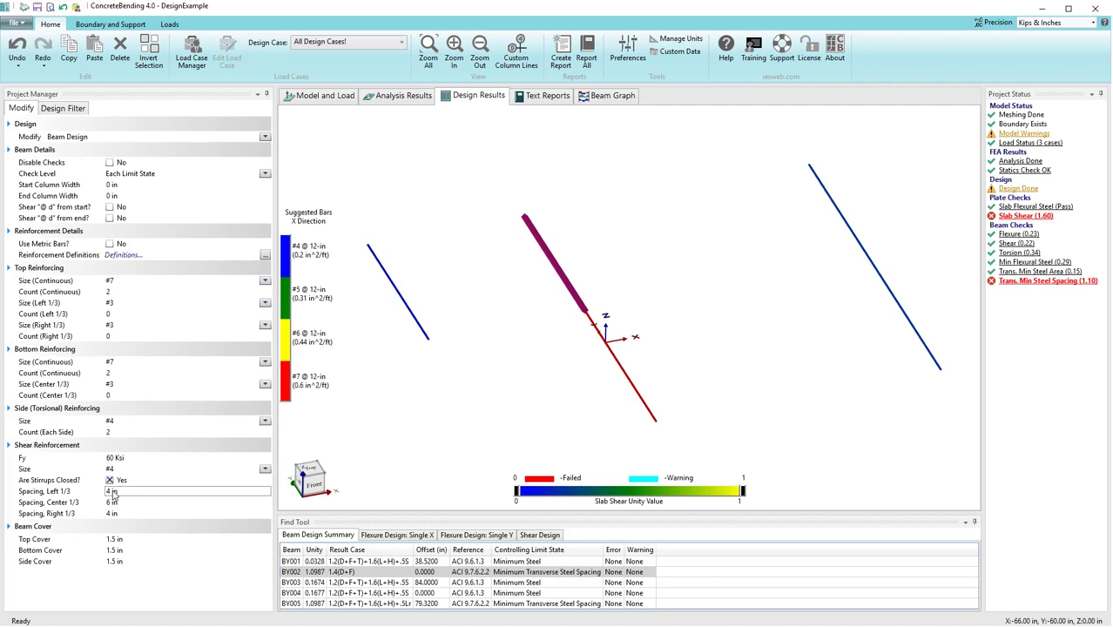
left_click(112, 491)
key("Return")
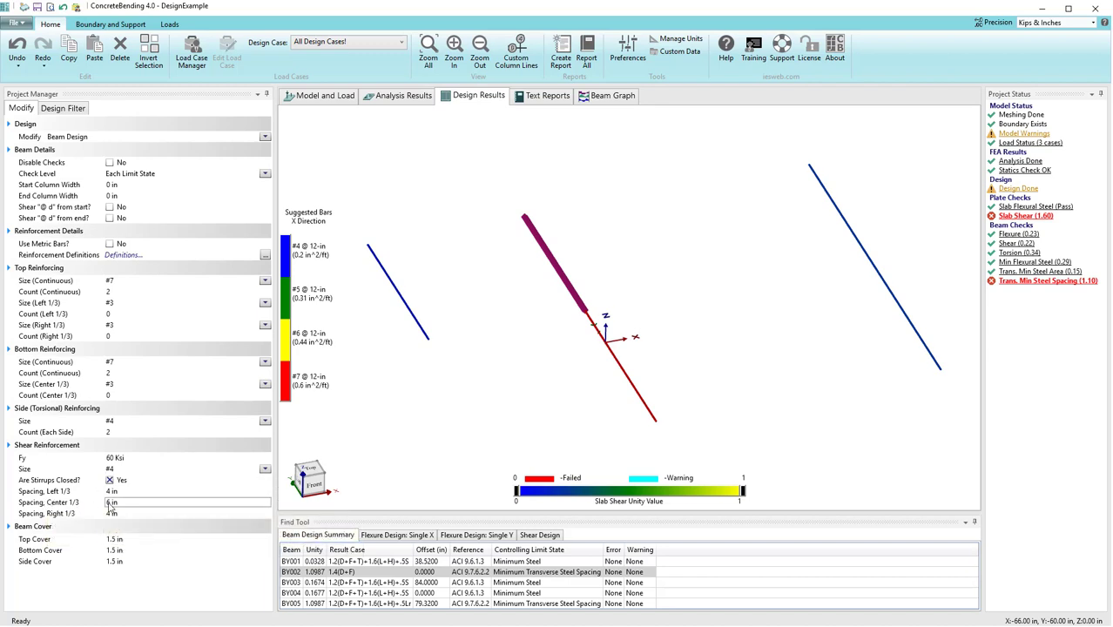
left_click(514, 384)
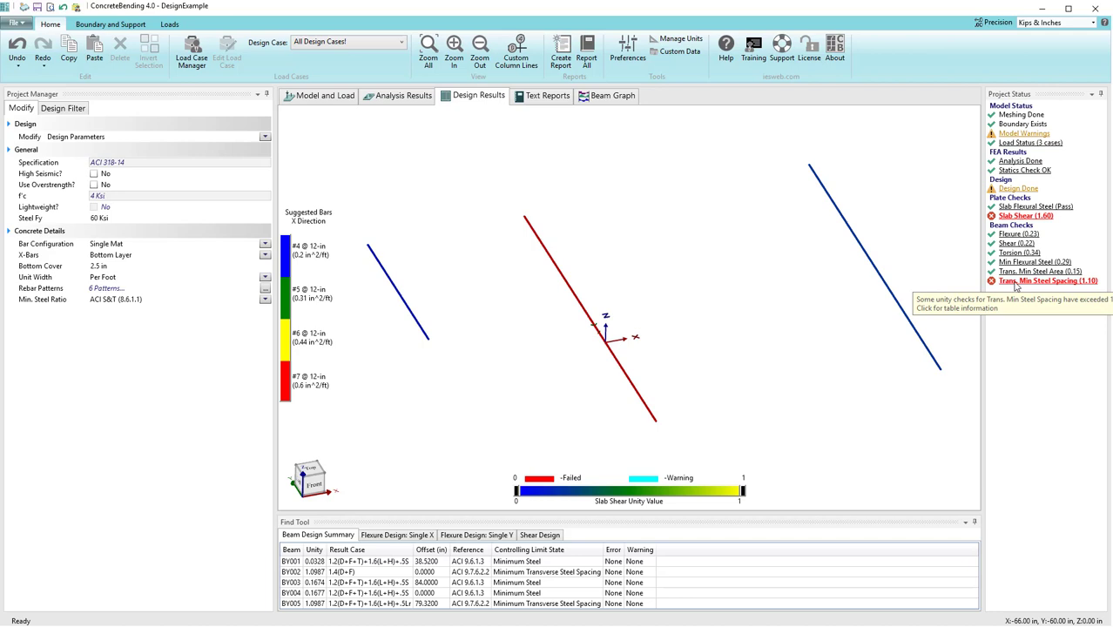
left_click(1014, 283)
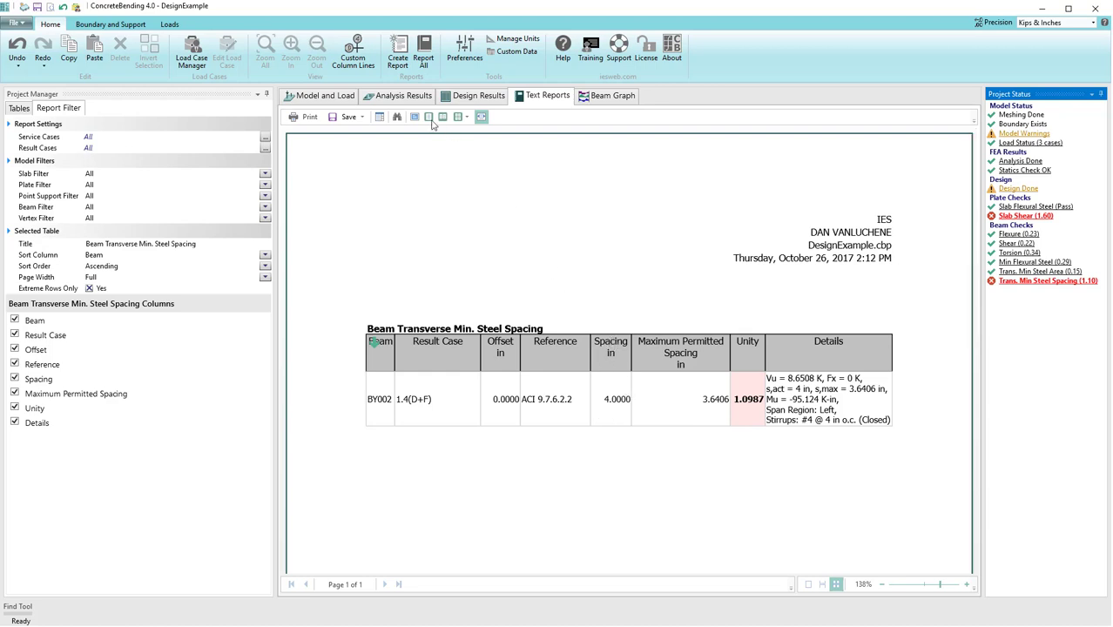
left_click(470, 103)
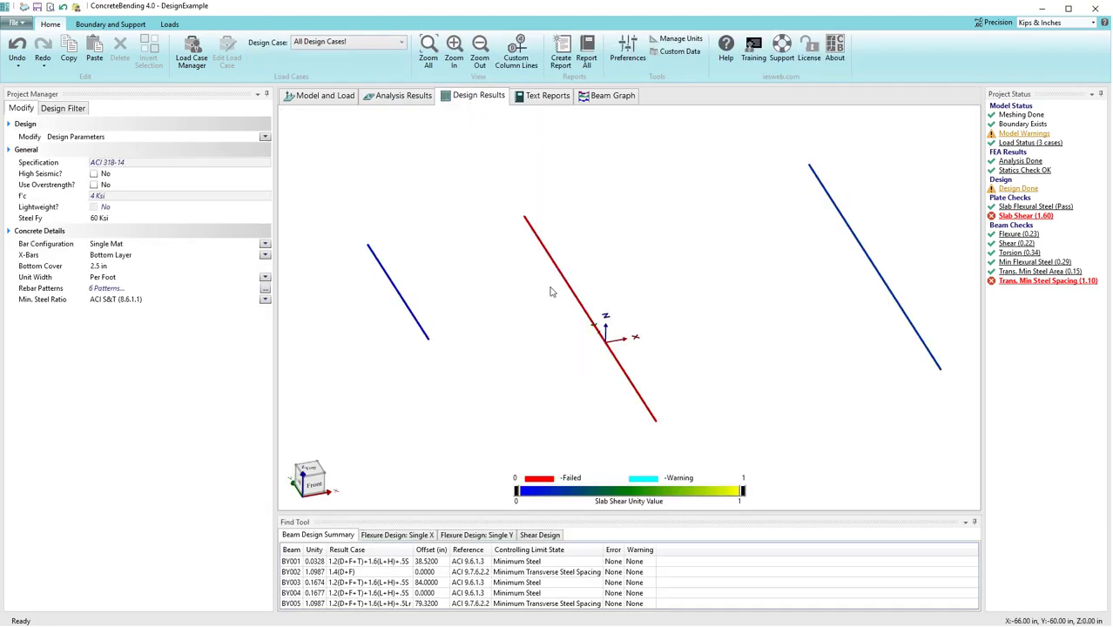
left_click(550, 287)
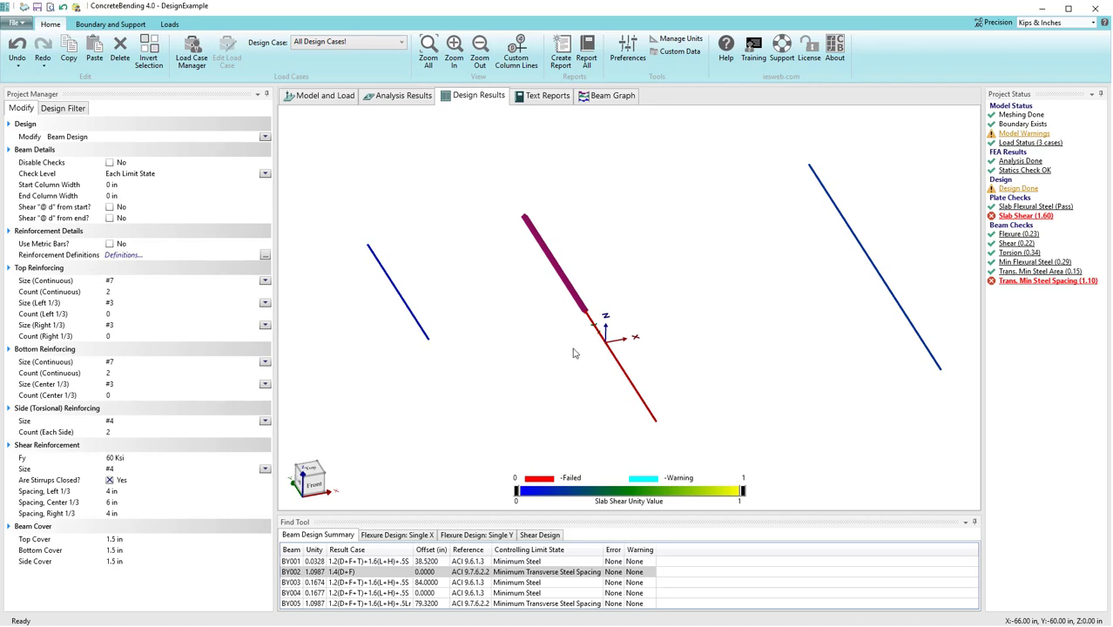
Step: Give beams BY002 and BY005 3 in stirrup spacing in both end thirds and rerun the design
left_click(612, 373, "ctrl")
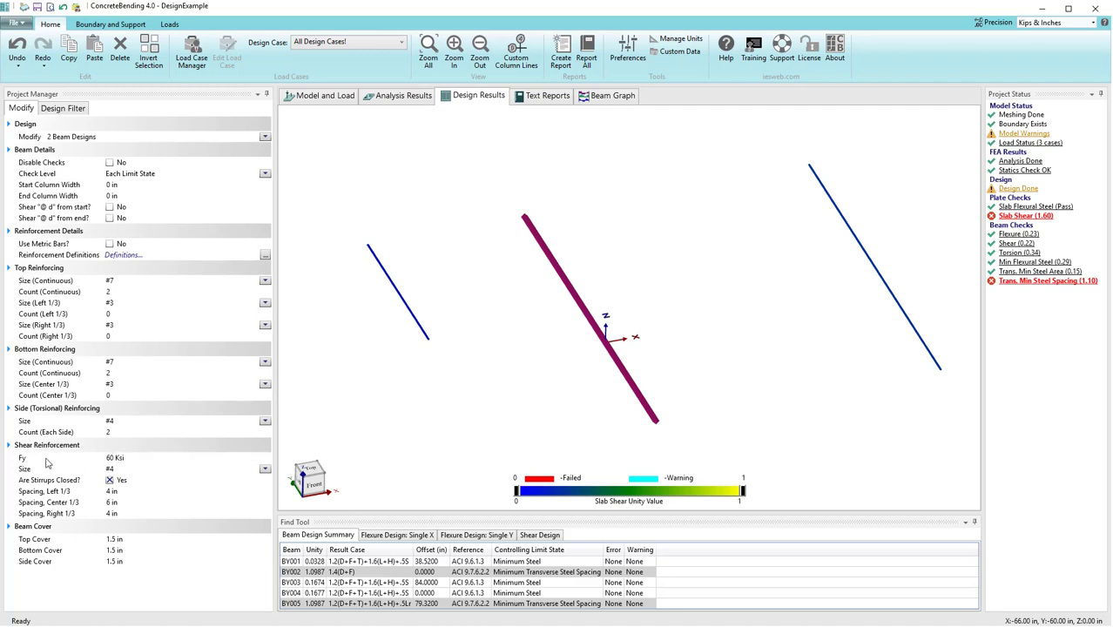
left_click(111, 491)
left_click(110, 514)
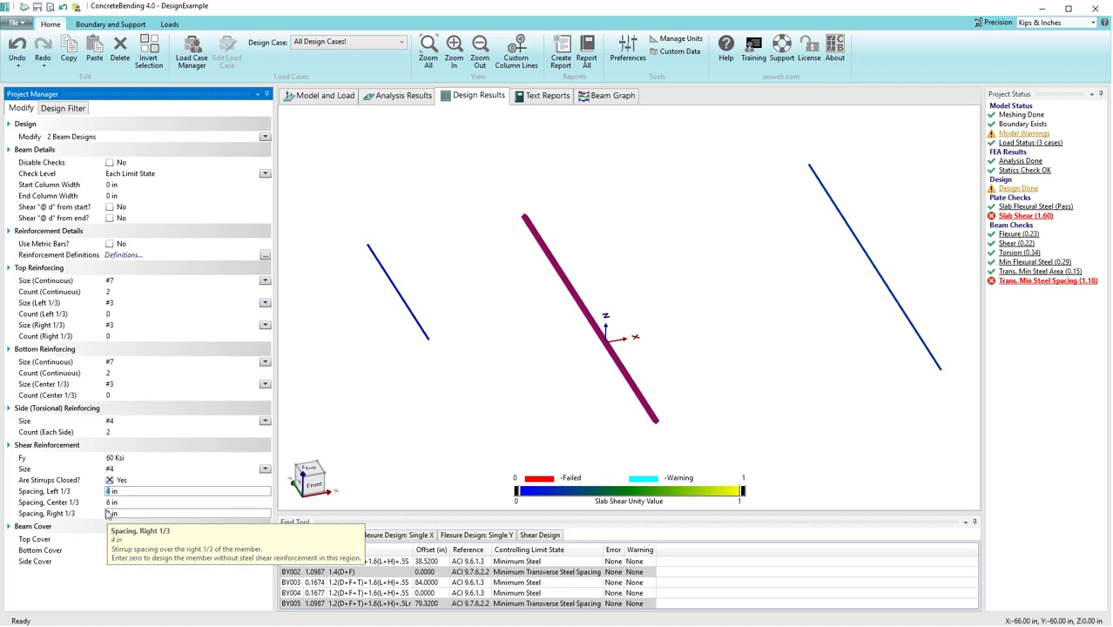
type("3")
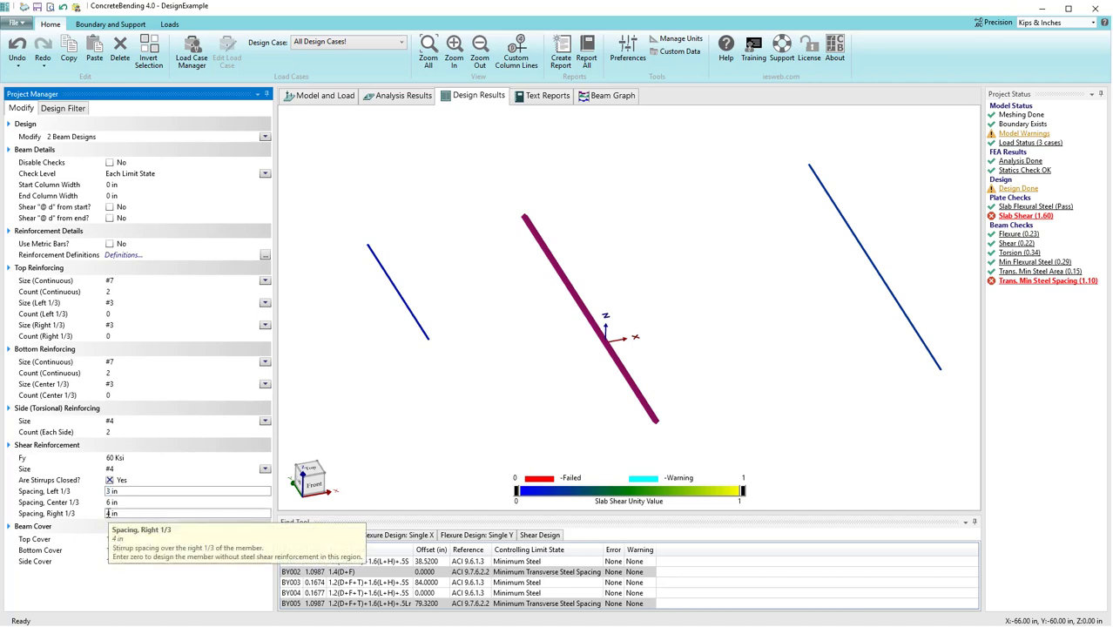
left_click(110, 491)
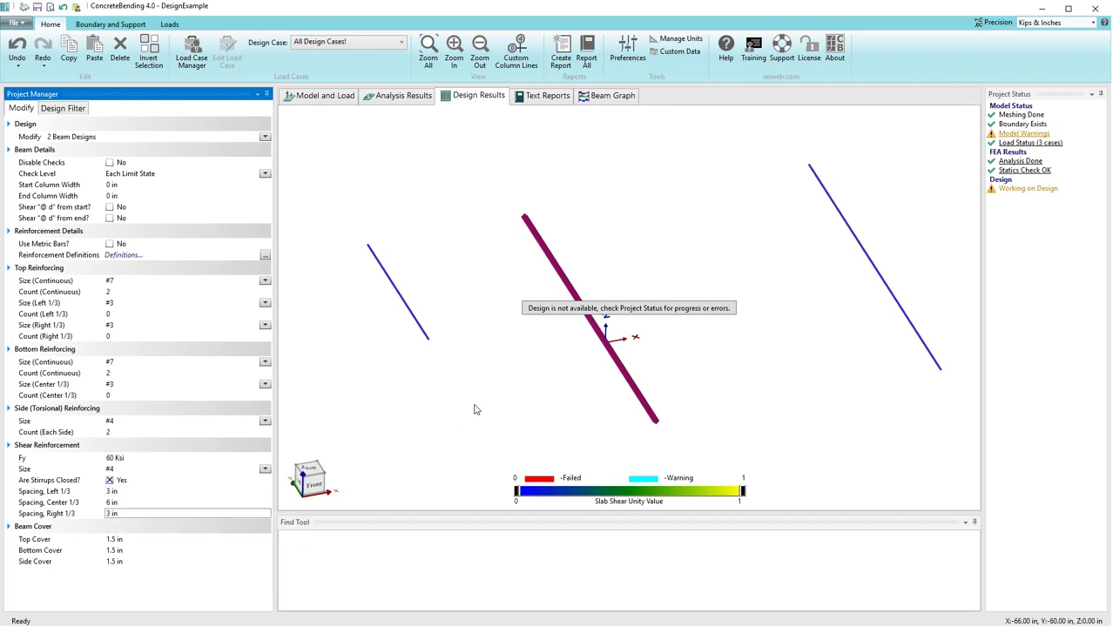
key("Escape")
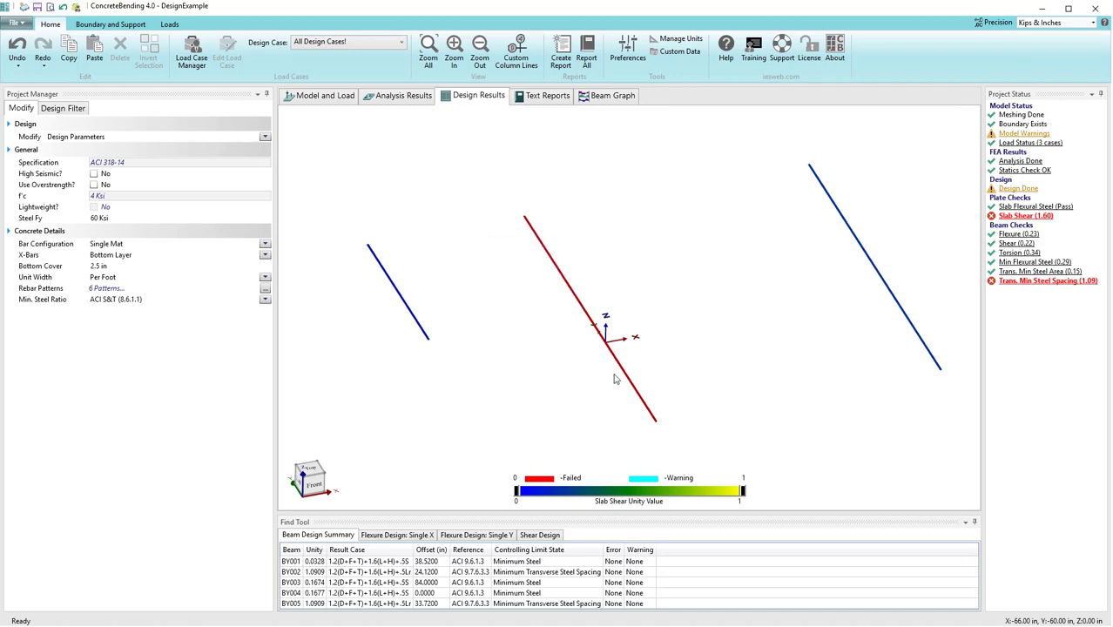
mouse_move(625, 382)
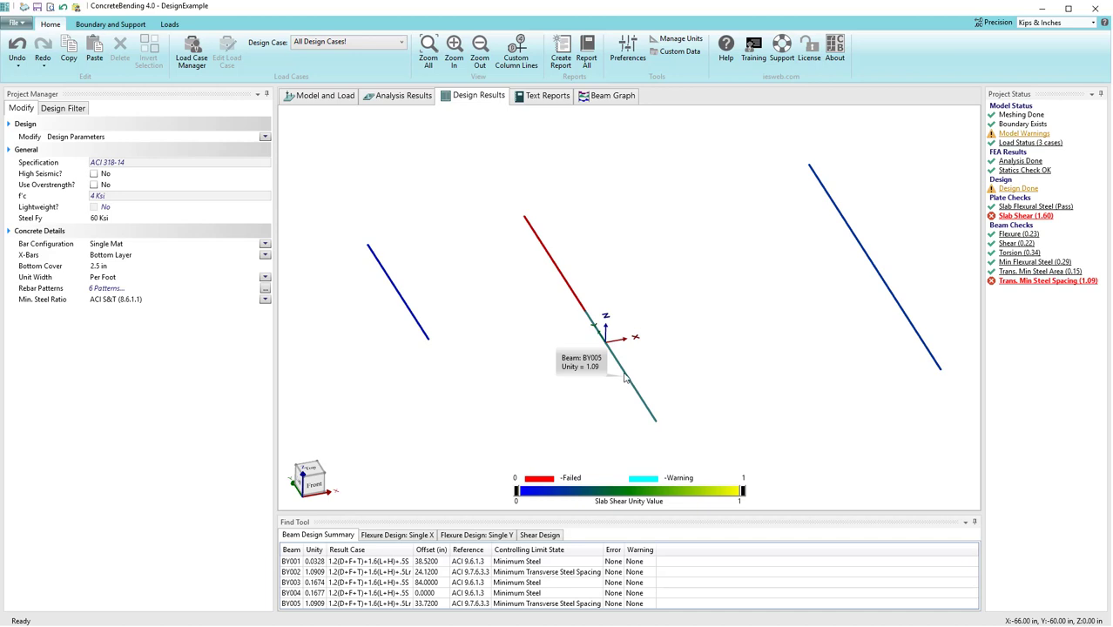
mouse_move(568, 287)
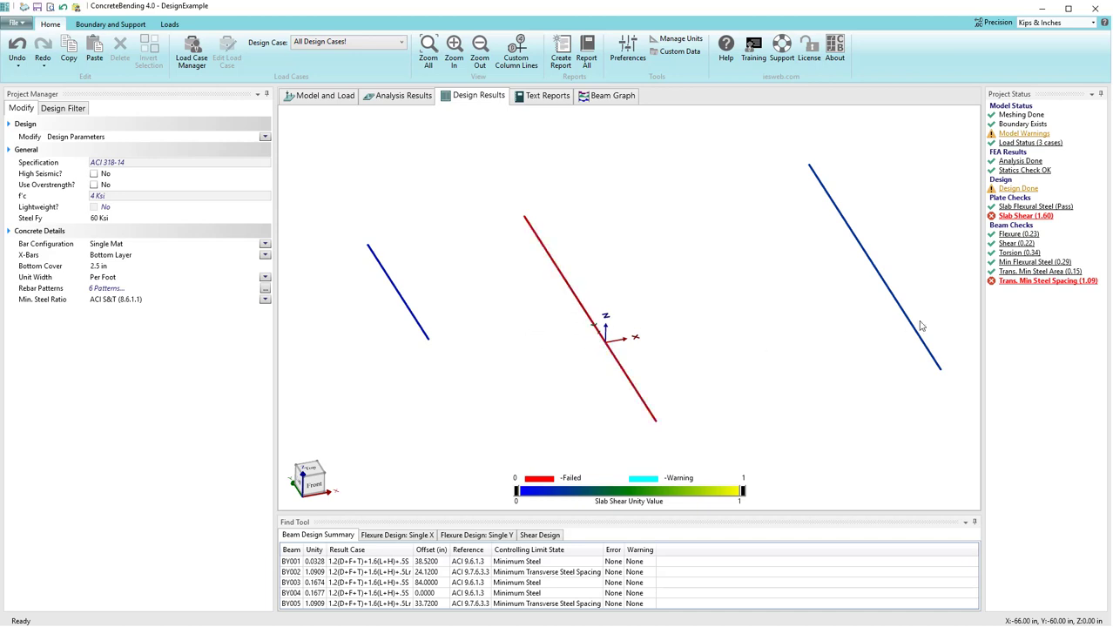
left_click(1052, 280)
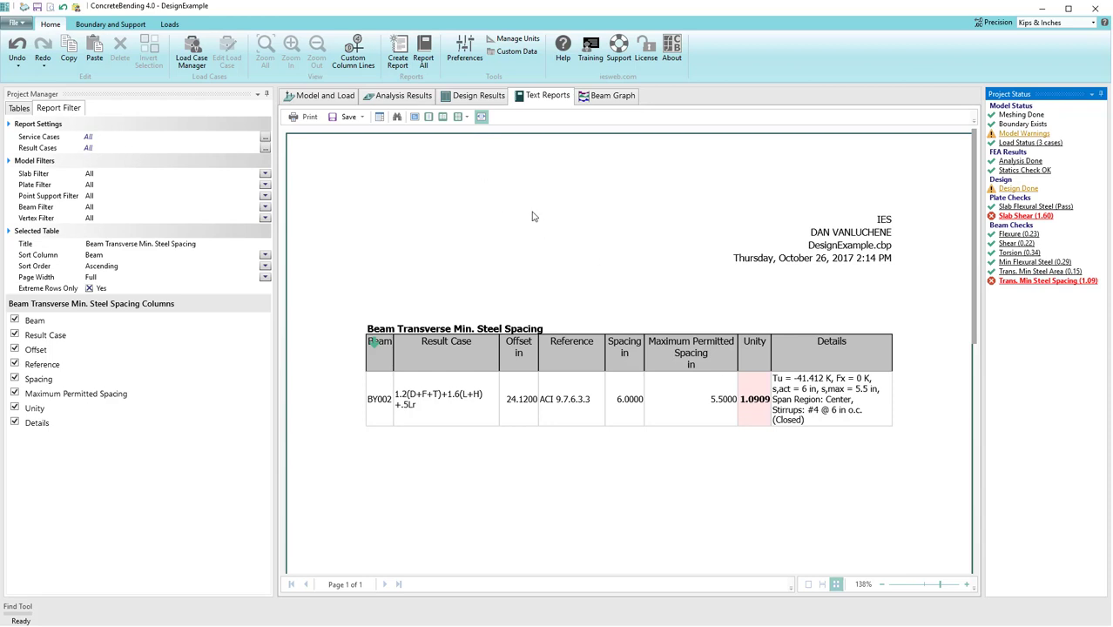
left_click(465, 96)
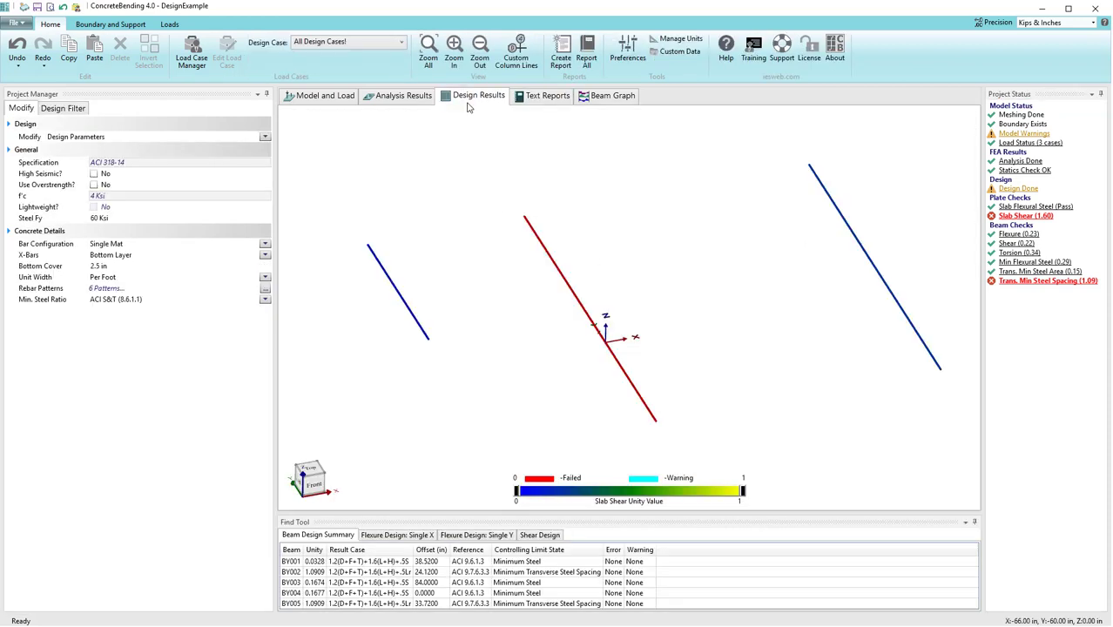
Step: Change the center-third stirrup spacing of BY002 and BY005 from 6 to 5 in and rerun the design
left_click(560, 277)
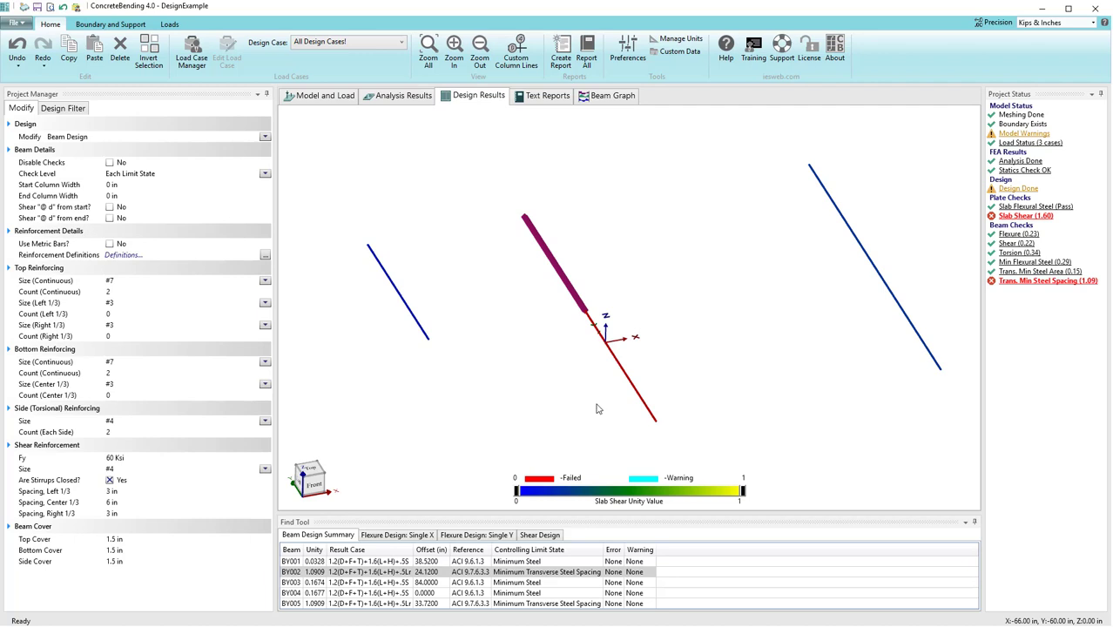
left_click(624, 376, "ctrl")
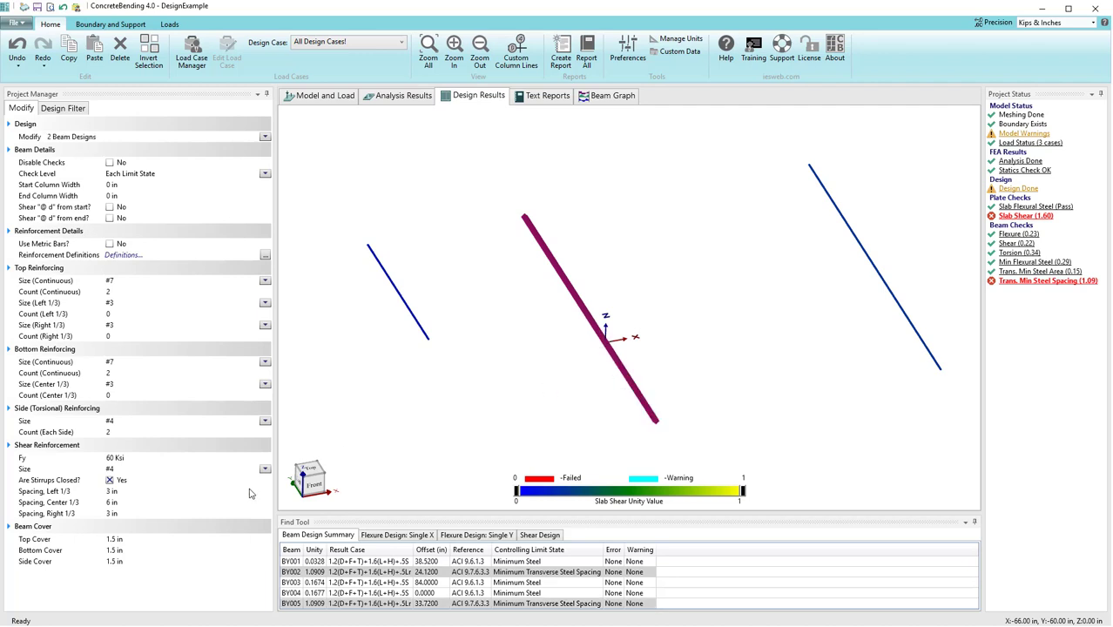
left_click(112, 503)
double_click(111, 502)
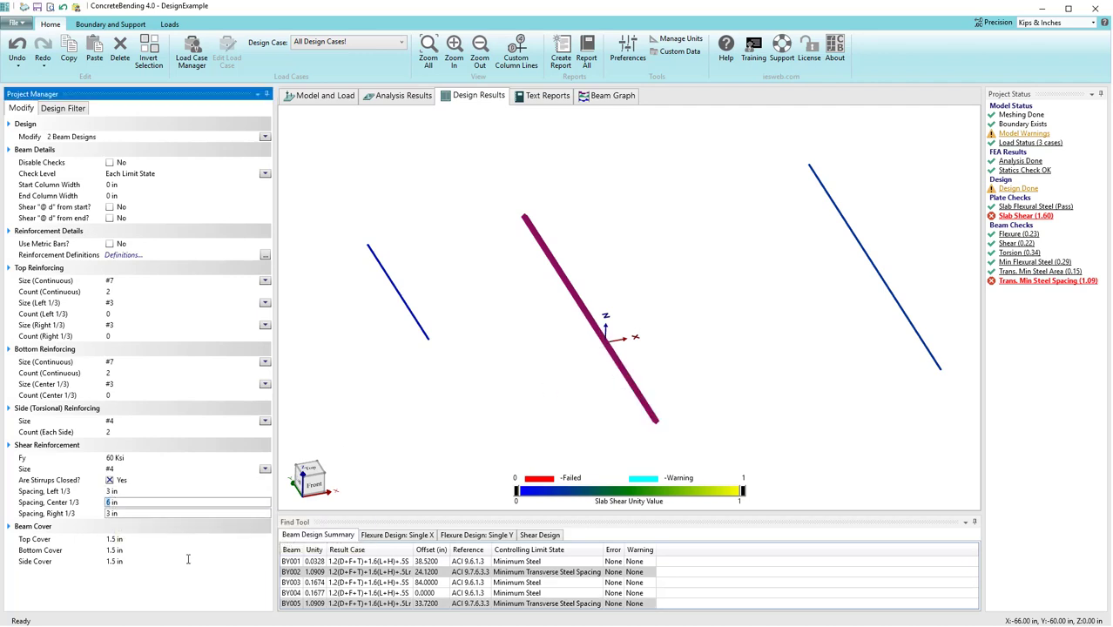
type("5")
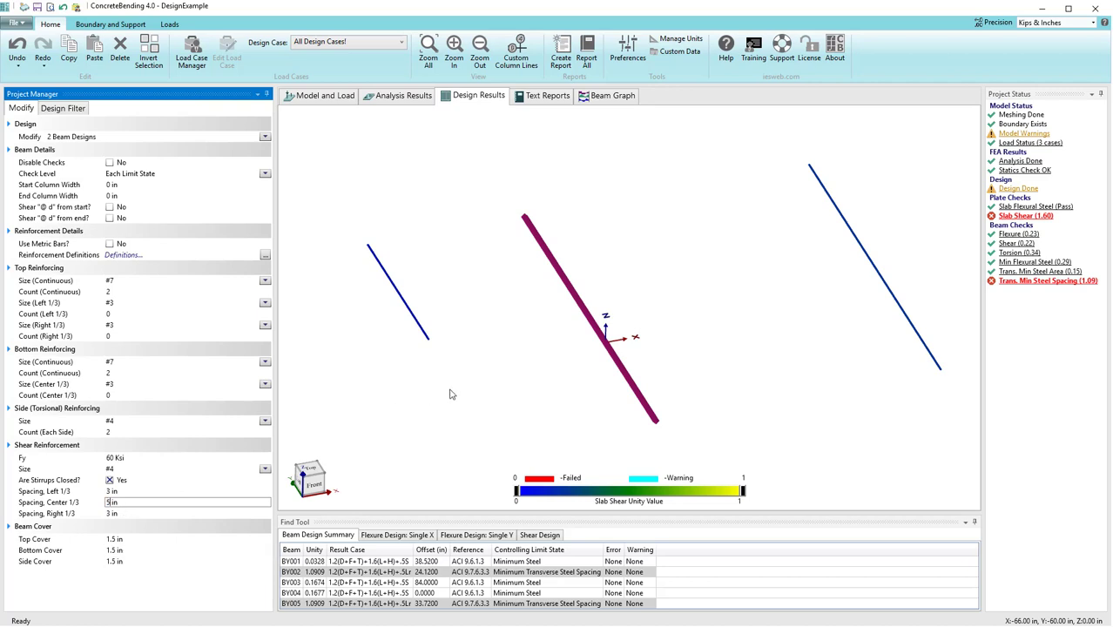
left_click(511, 365)
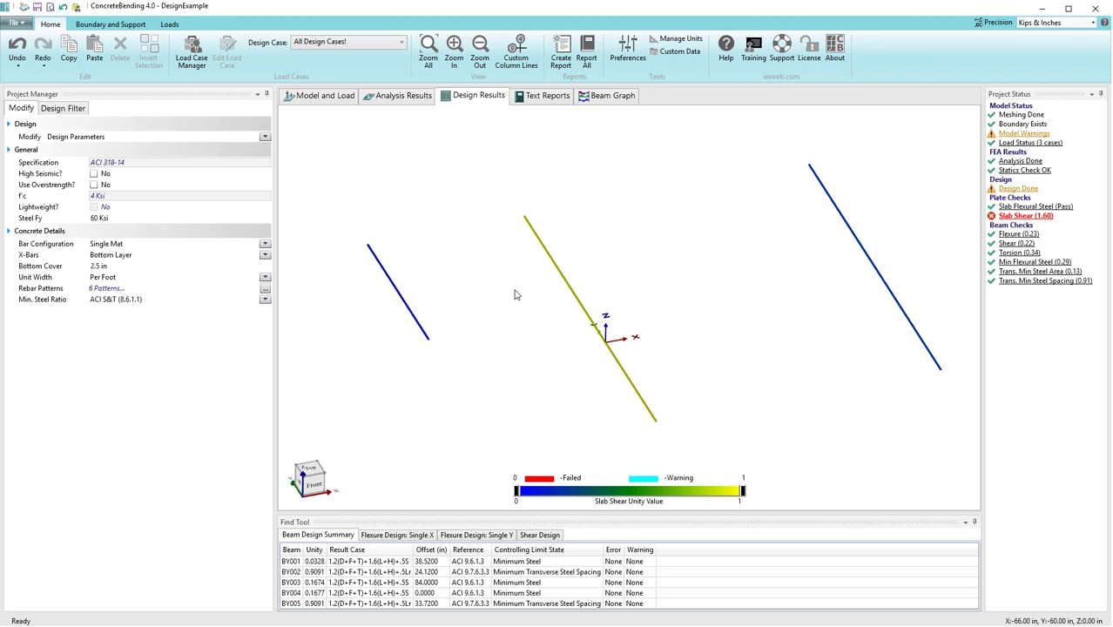
mouse_move(564, 281)
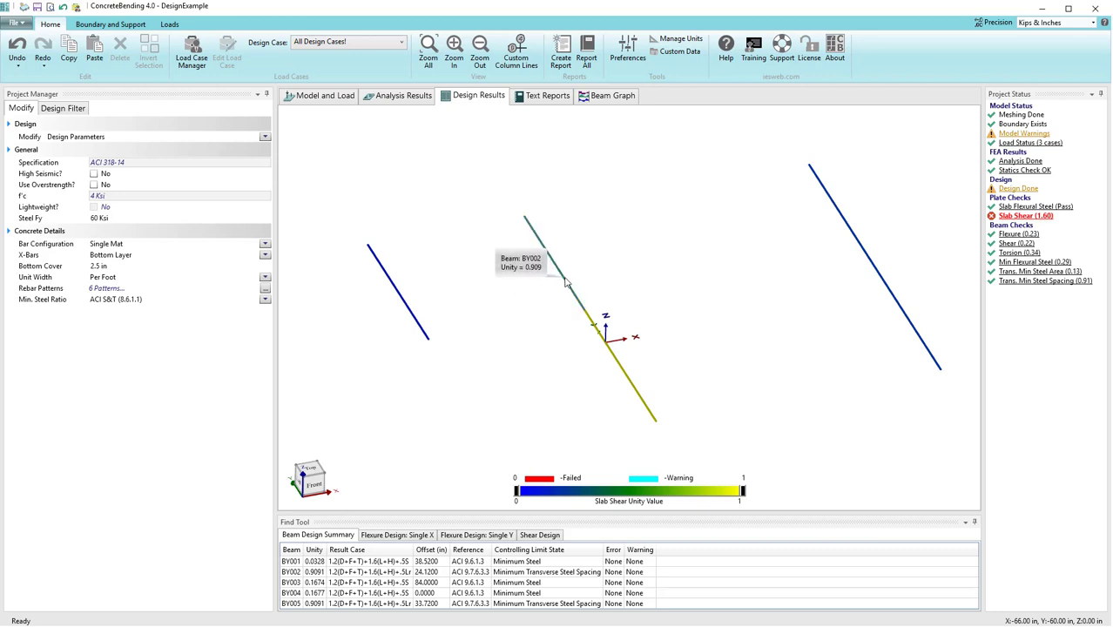
mouse_move(601, 347)
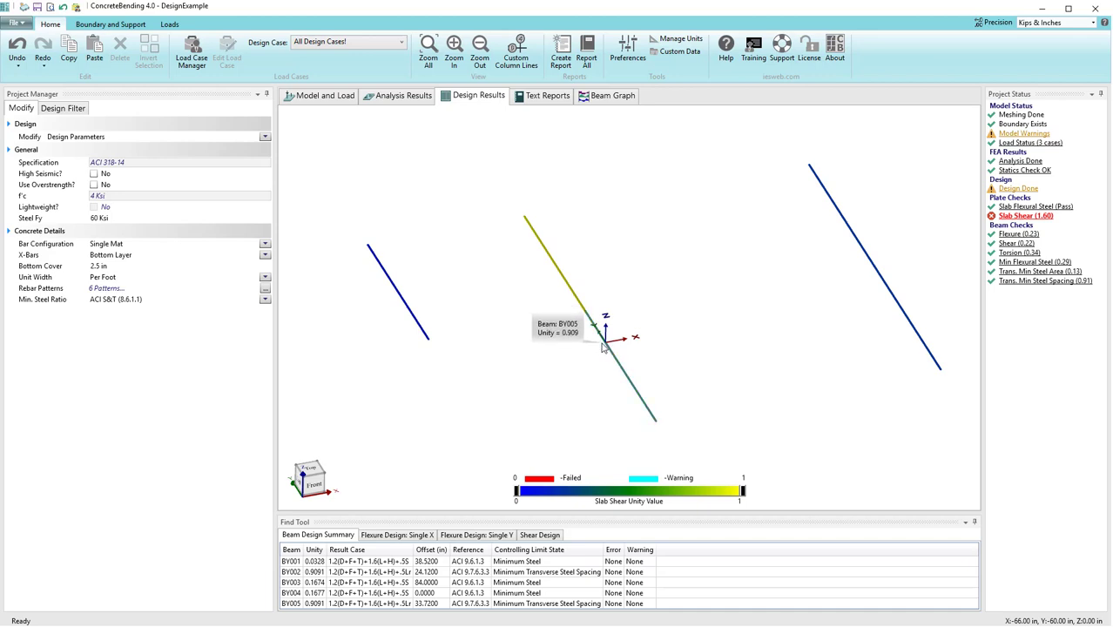